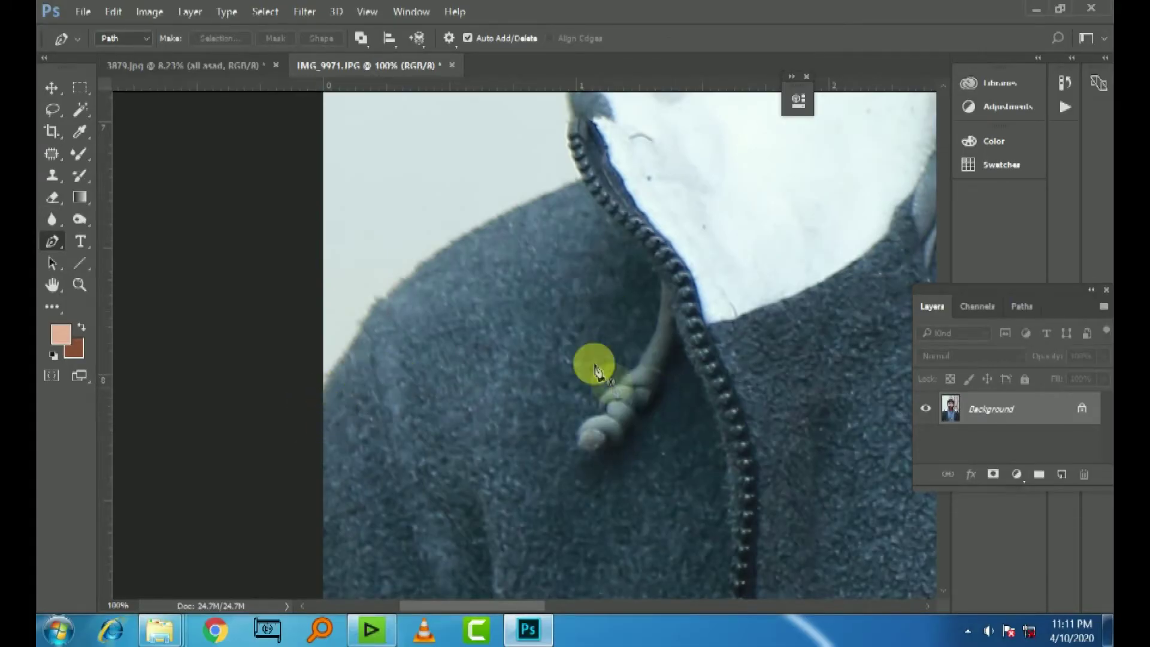
- Start the pen path at the photo's left edge and trace along the shoulder toward the zipper
left_click(315, 401)
left_click(334, 367)
left_click(371, 311)
left_click(388, 293)
left_click(404, 274)
scroll(383, 383, "up", 3)
left_click(387, 376)
left_click(446, 345)
left_click(483, 323)
- Trace the path around the zipper edge and along the collar's top edge
left_click_drag(492, 329, 435, 404)
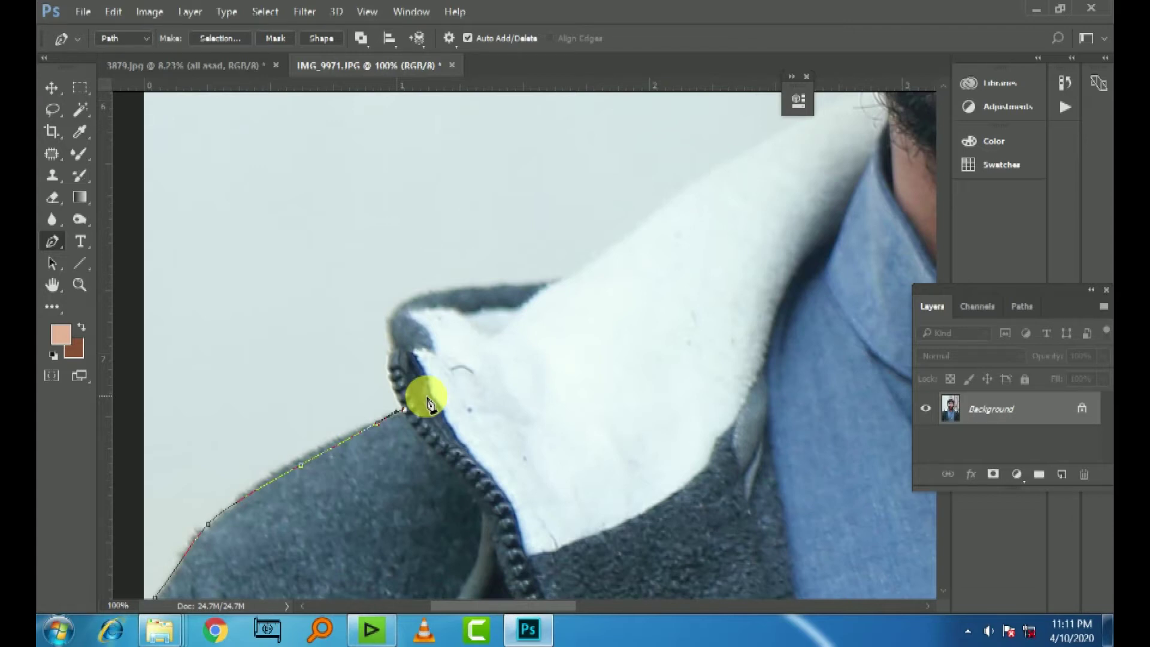
left_click_drag(390, 388, 389, 371)
left_click(390, 352)
left_click(391, 321)
left_click(409, 296)
left_click(507, 289)
left_click(565, 280)
left_click(582, 271)
- Extend the path up the upper collar to the beard
left_click_drag(586, 273, 508, 412)
left_click(539, 378)
left_click(633, 327)
left_click(703, 285)
- Continue the path along the beard edge and up the jaw toward the ear
left_click_drag(710, 285, 718, 505)
left_click(722, 485)
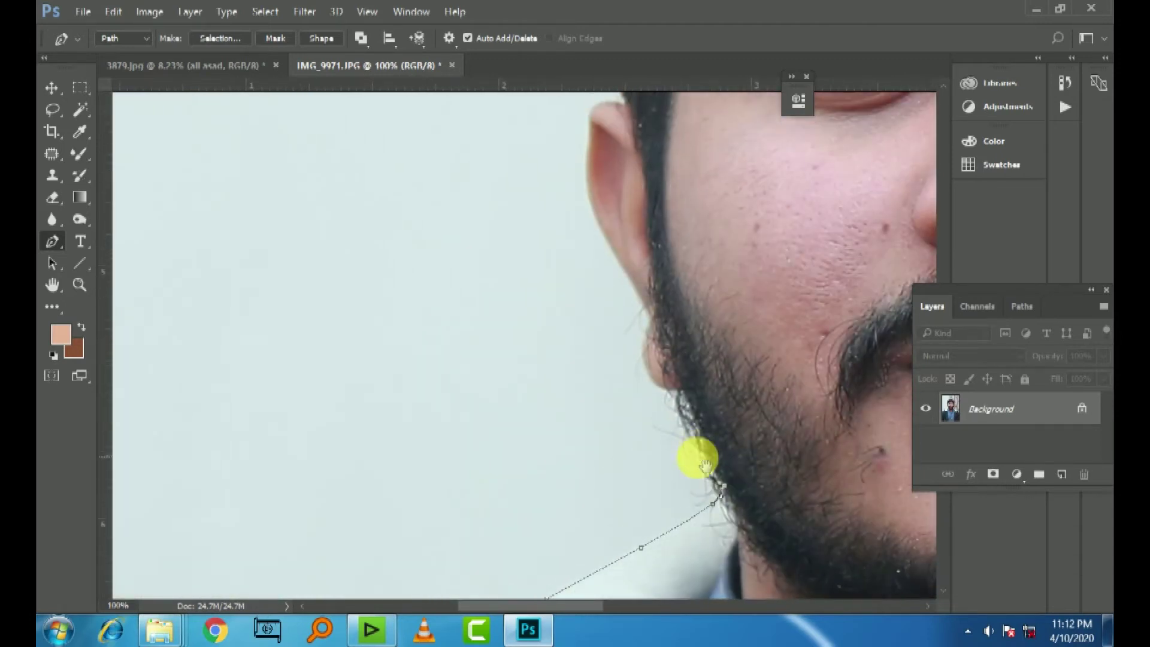
left_click(681, 406)
left_click(652, 383)
left_click(643, 358)
left_click(643, 329)
left_click(638, 298)
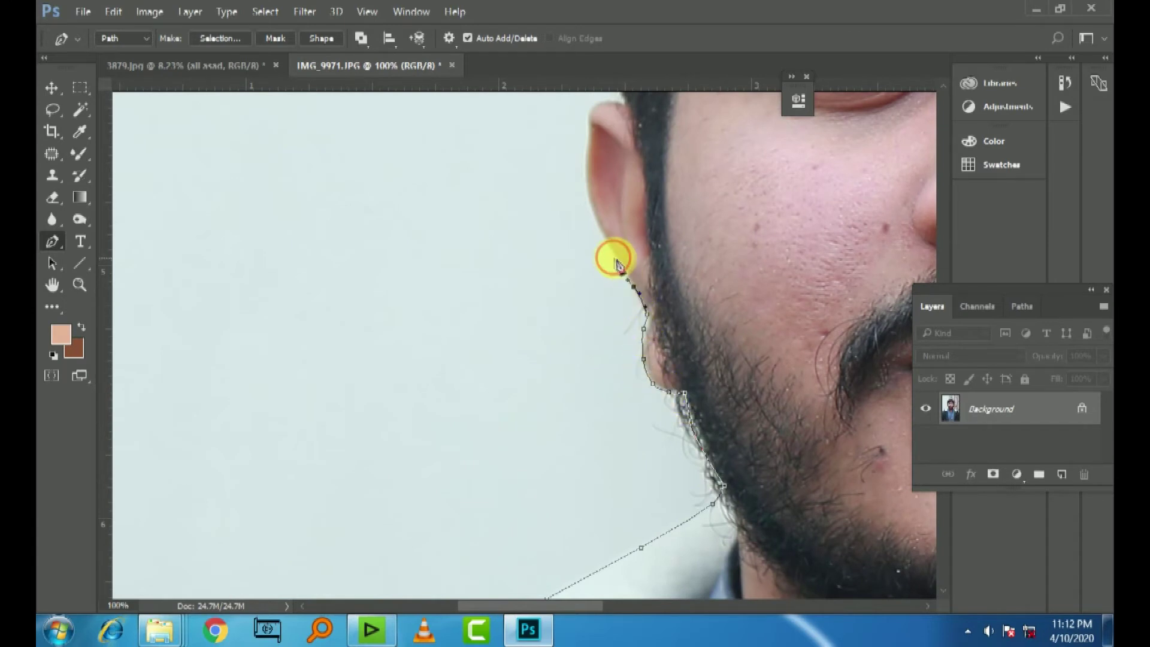
- Trace up the ear's edge, reshaping its top curve into a corner point
left_click_drag(615, 256, 584, 456)
left_click(562, 393)
left_click(567, 355)
mouse_move(581, 344)
left_mouse_down()
mouse_move(513, 479)
mouse_move(565, 493)
left_mouse_up()
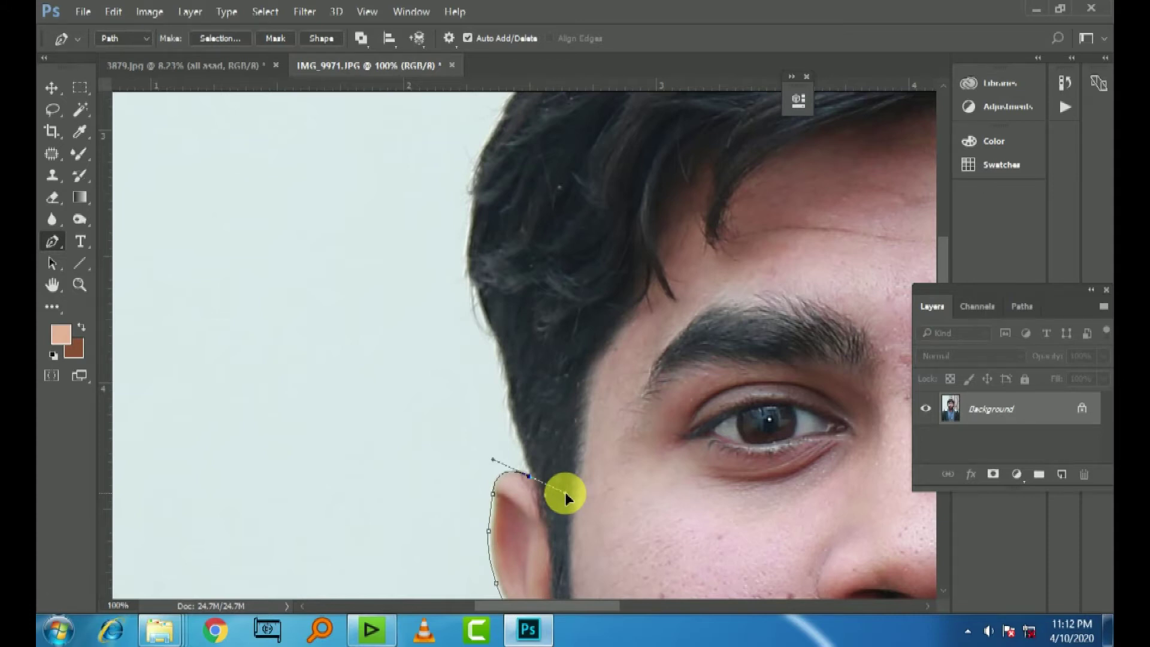
mouse_move(565, 491)
left_mouse_down()
mouse_move(547, 522)
mouse_move(576, 500)
mouse_move(566, 493)
left_mouse_up()
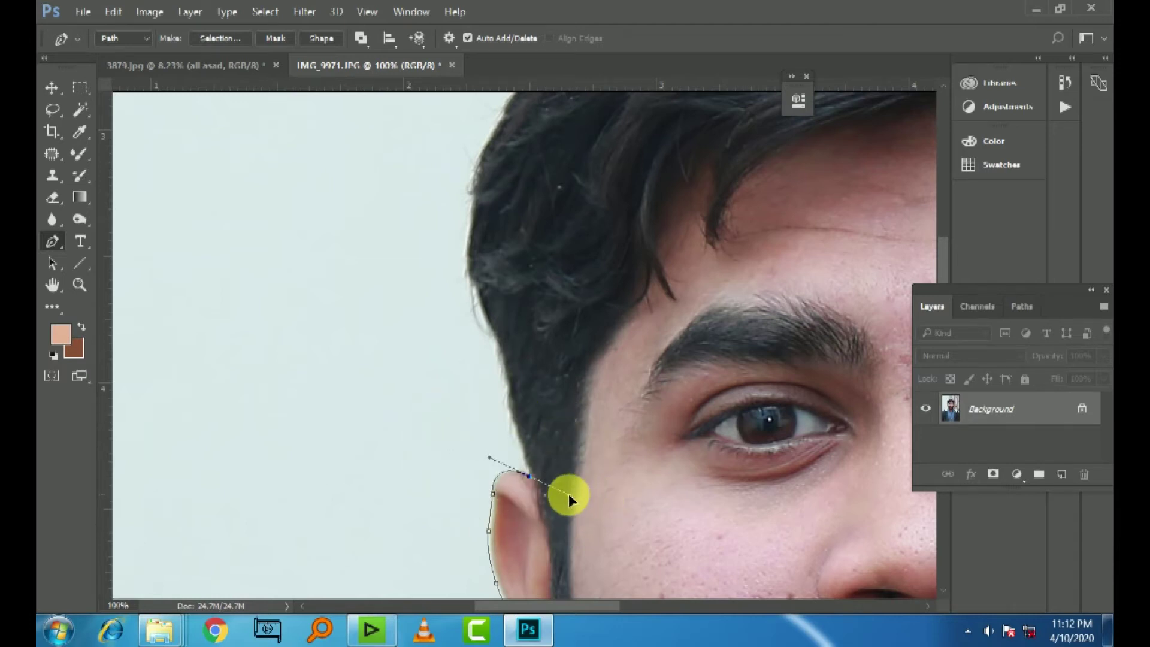
left_click(529, 476, "alt")
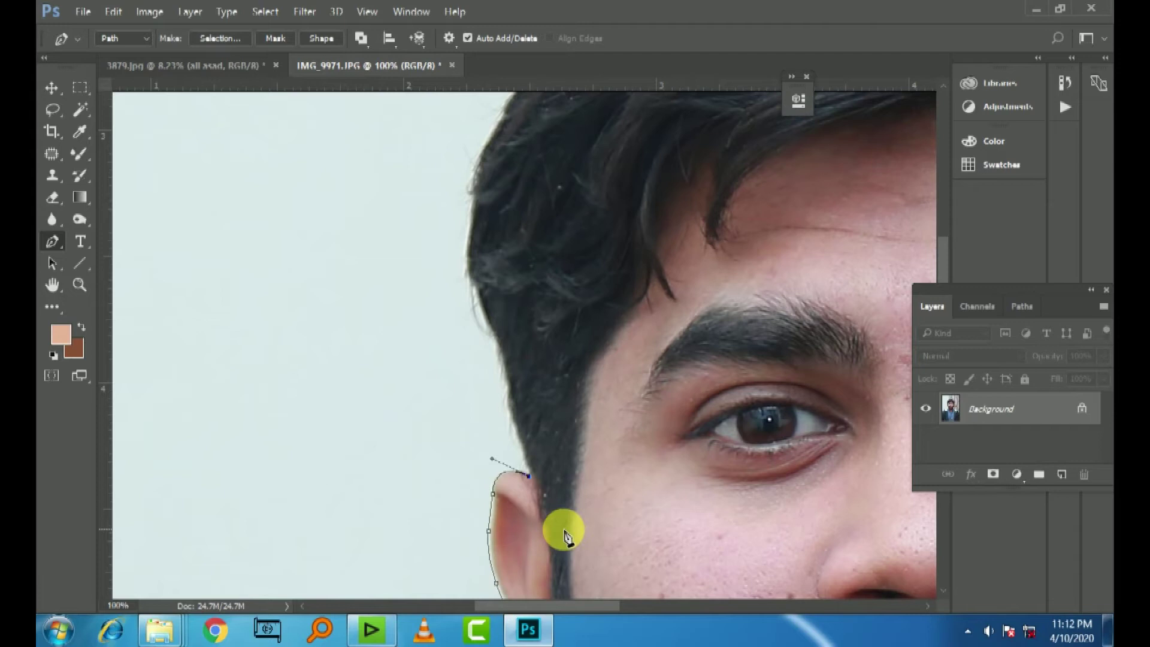
- Extend the path from the top of the ear up the hairline
key("ctrl+minus")
key("ctrl+minus")
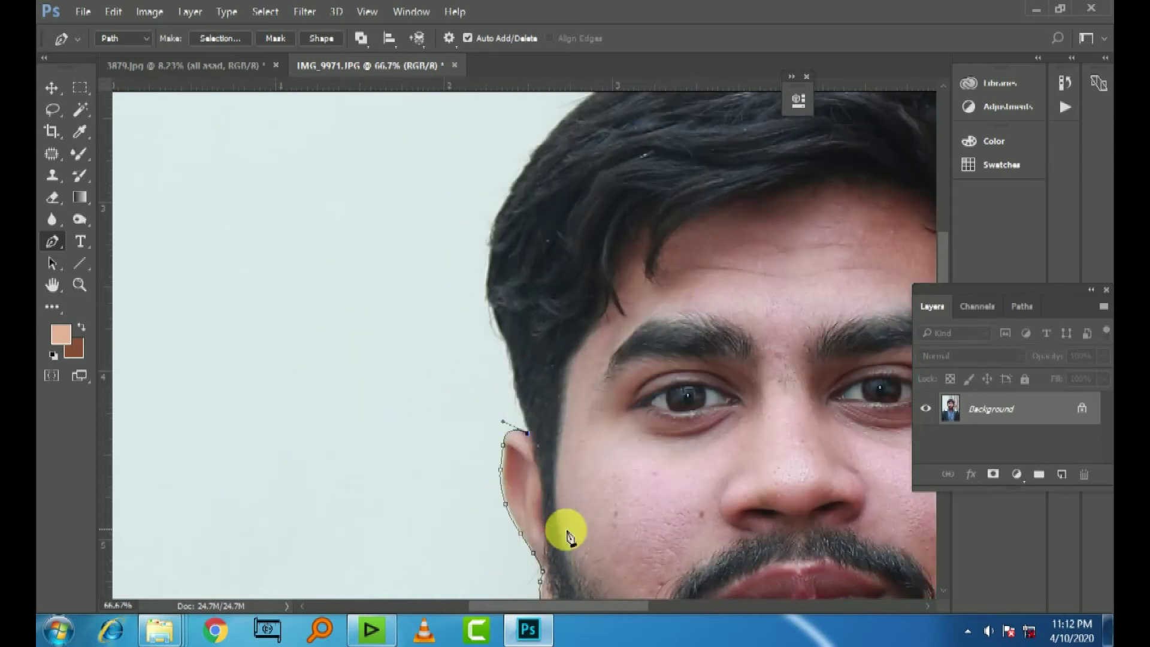
key("ctrl+plus")
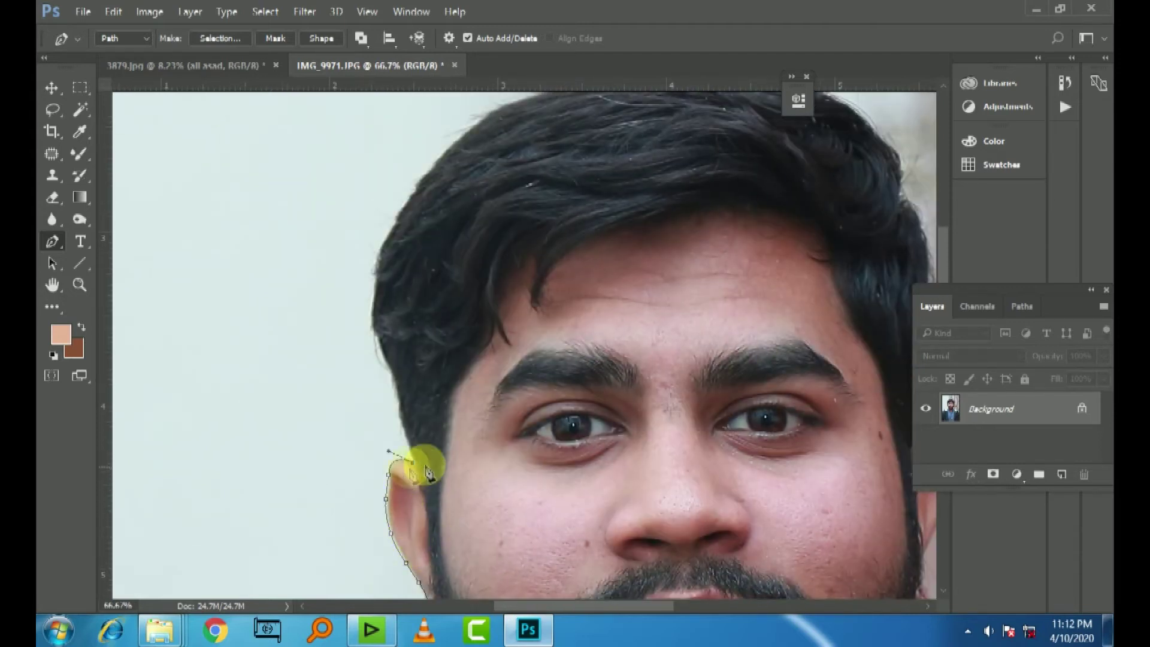
left_click(406, 446)
left_click(400, 407)
left_click(392, 374)
left_click(374, 328)
scroll(374, 311, "up", 2)
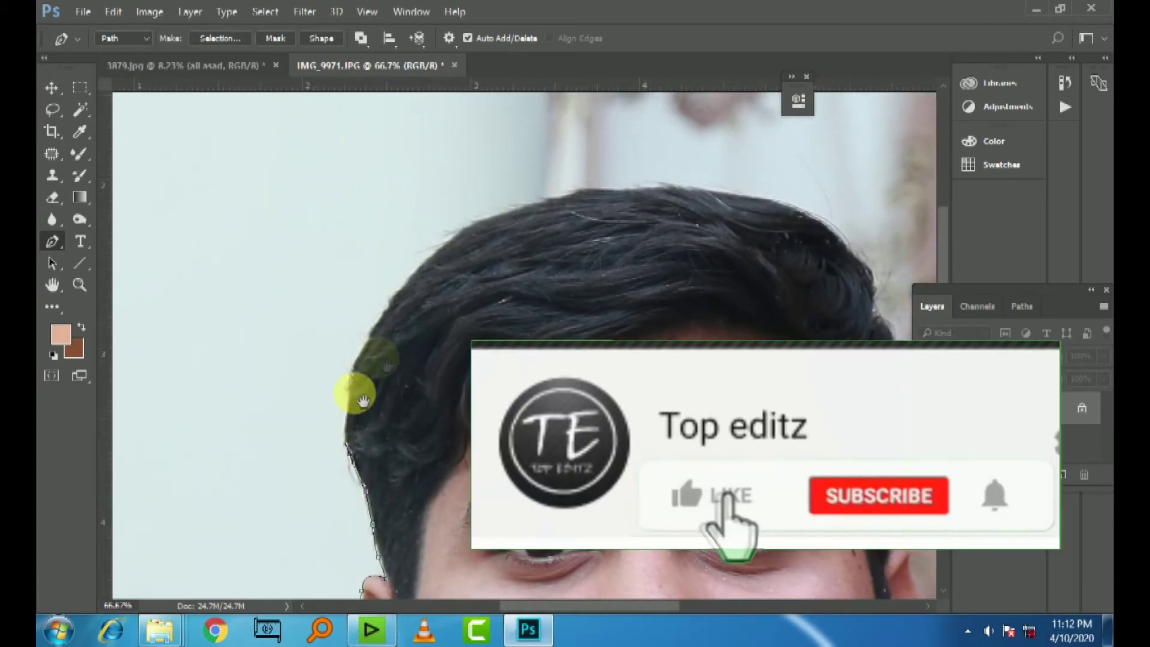
- Curve the path over the top of the hair and start down its right edge
mouse_move(389, 305)
left_mouse_down()
mouse_move(443, 279)
mouse_move(454, 214)
left_mouse_up()
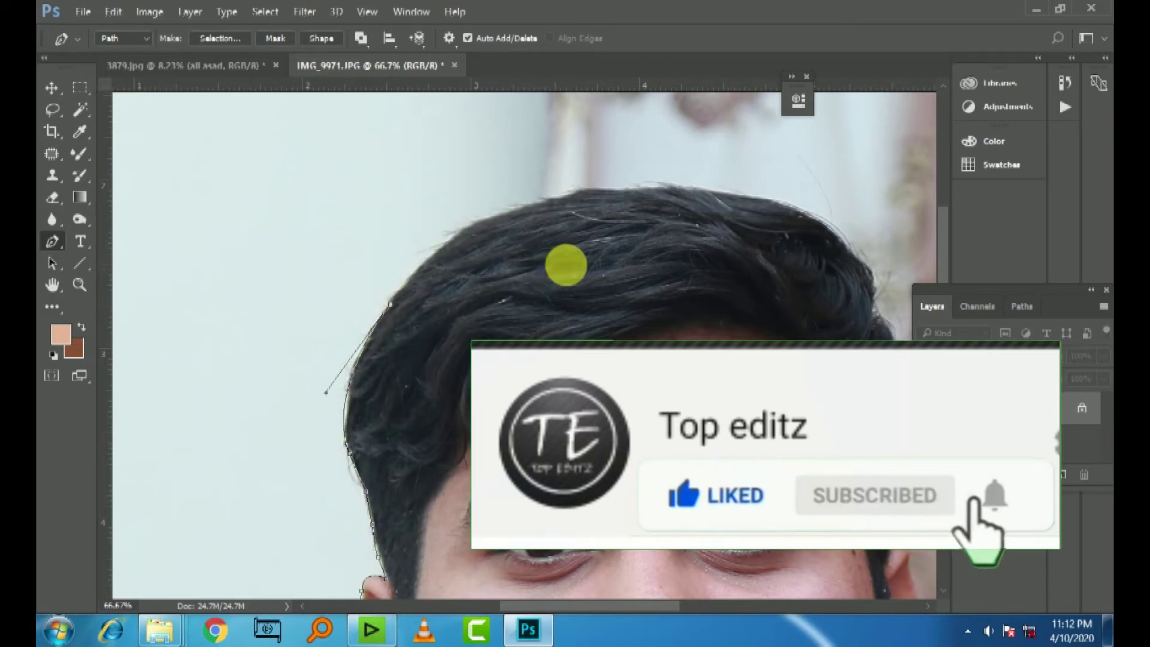
scroll(539, 264, "up", 2)
scroll(539, 263, "right", 4)
left_click_drag(509, 243, 683, 243)
left_click(509, 243)
scroll(556, 290, "right", 4)
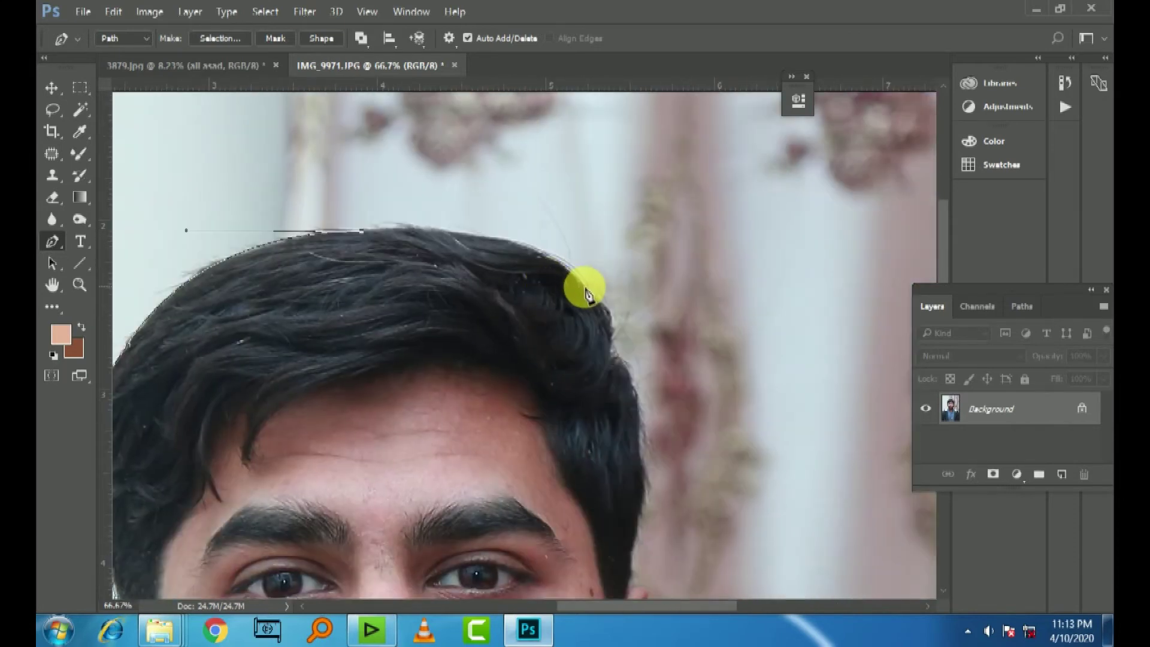
mouse_move(584, 287)
left_mouse_down()
mouse_move(641, 372)
mouse_move(634, 359)
left_mouse_up()
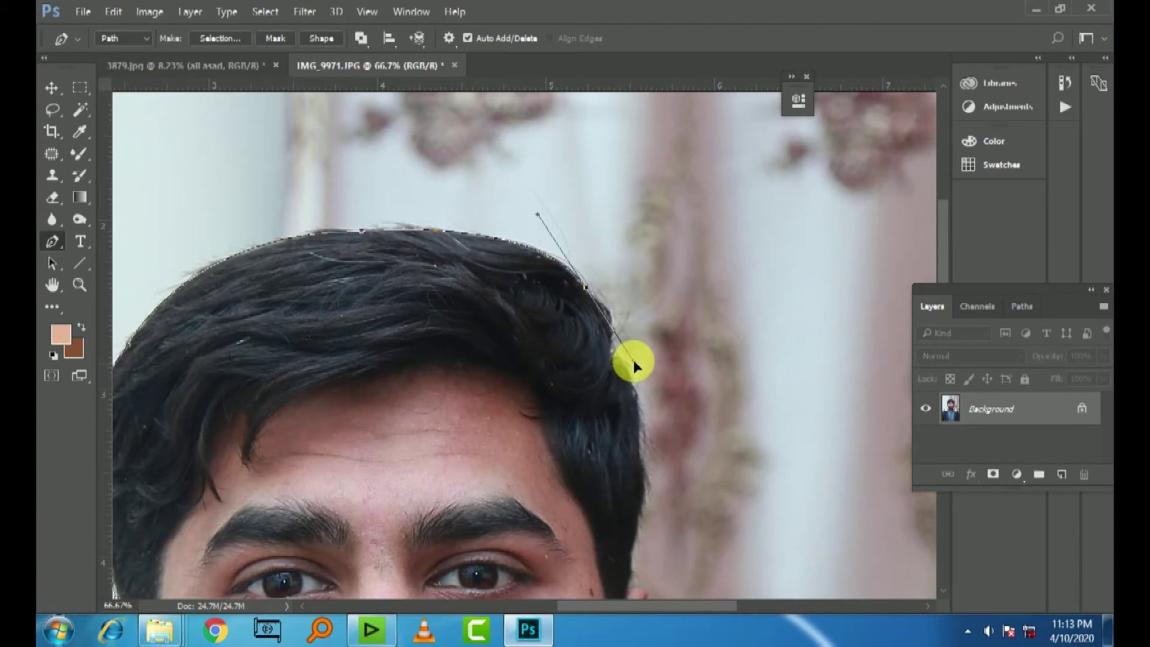
left_click(585, 287)
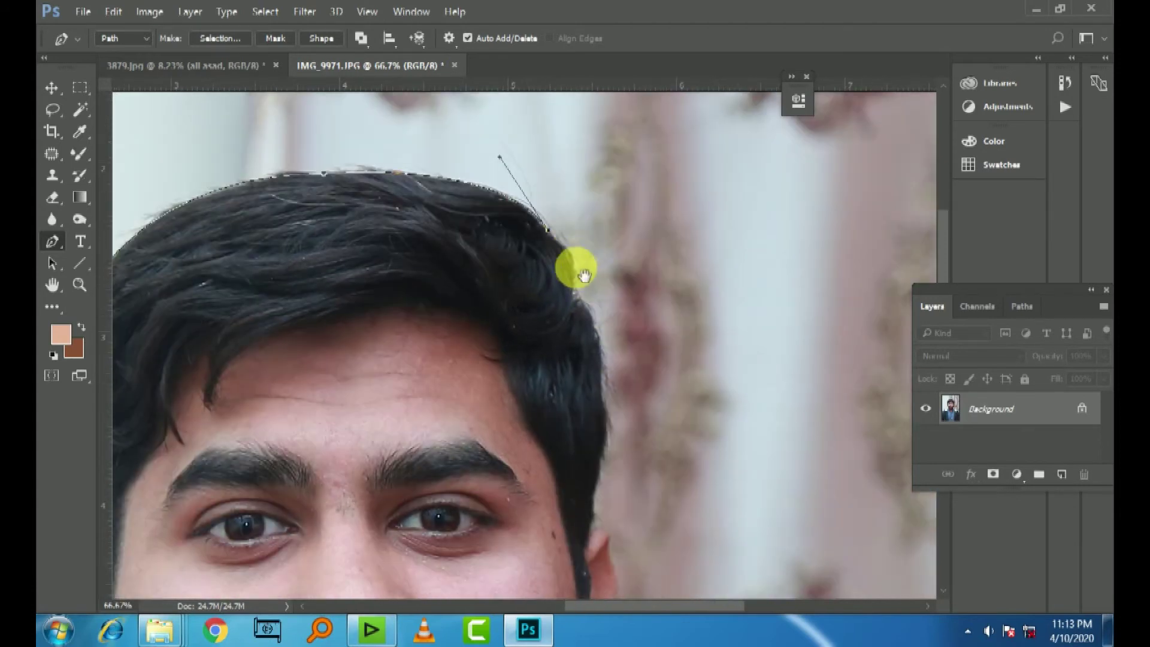
scroll(589, 311, "up", 3)
- Add anchors down the right edge of the hair
scroll(589, 311, "down", 1)
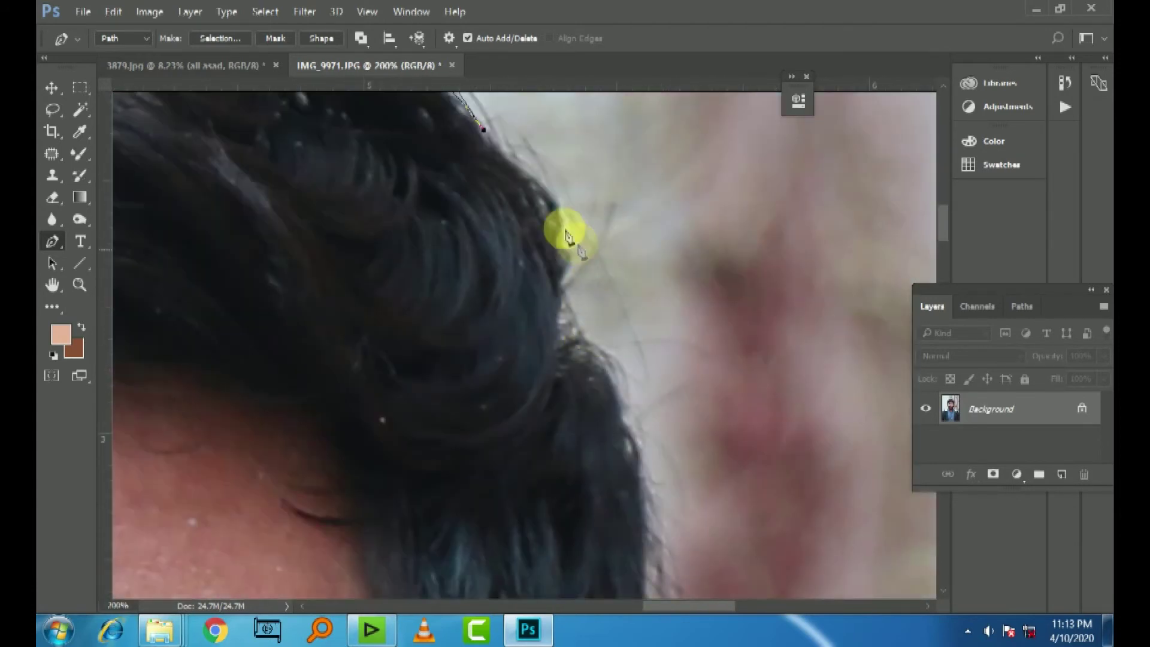
mouse_move(541, 244)
left_mouse_down()
mouse_move(598, 324)
mouse_move(546, 391)
mouse_move(518, 486)
left_mouse_up()
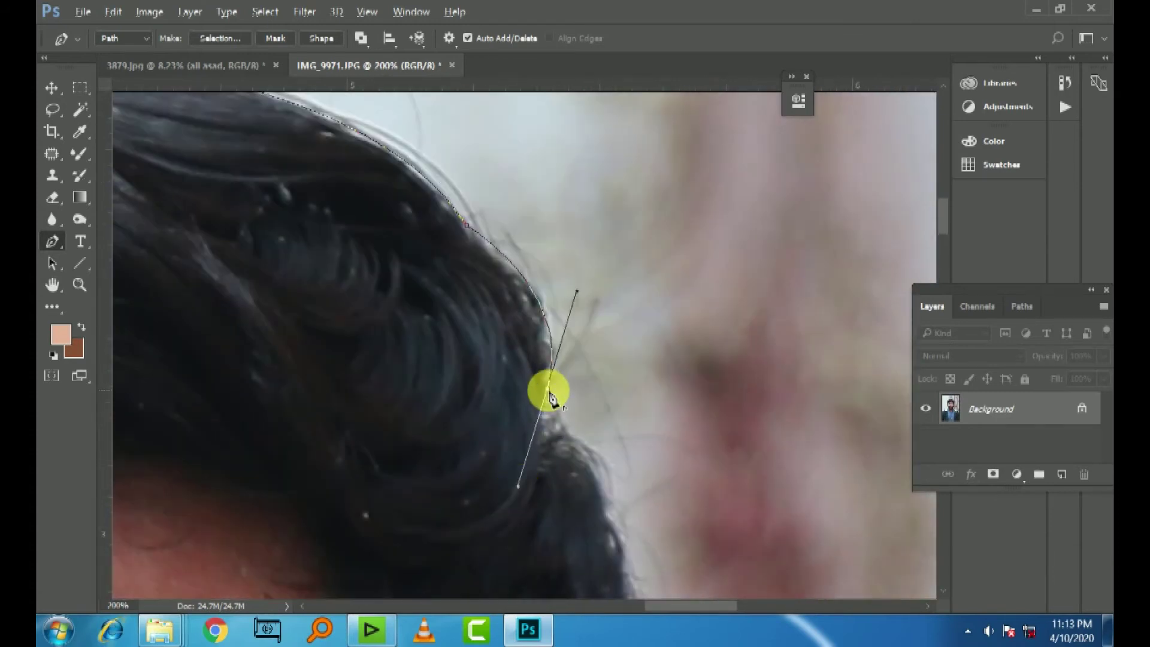
left_click_drag(539, 419, 506, 291)
left_click_drag(559, 437, 492, 292)
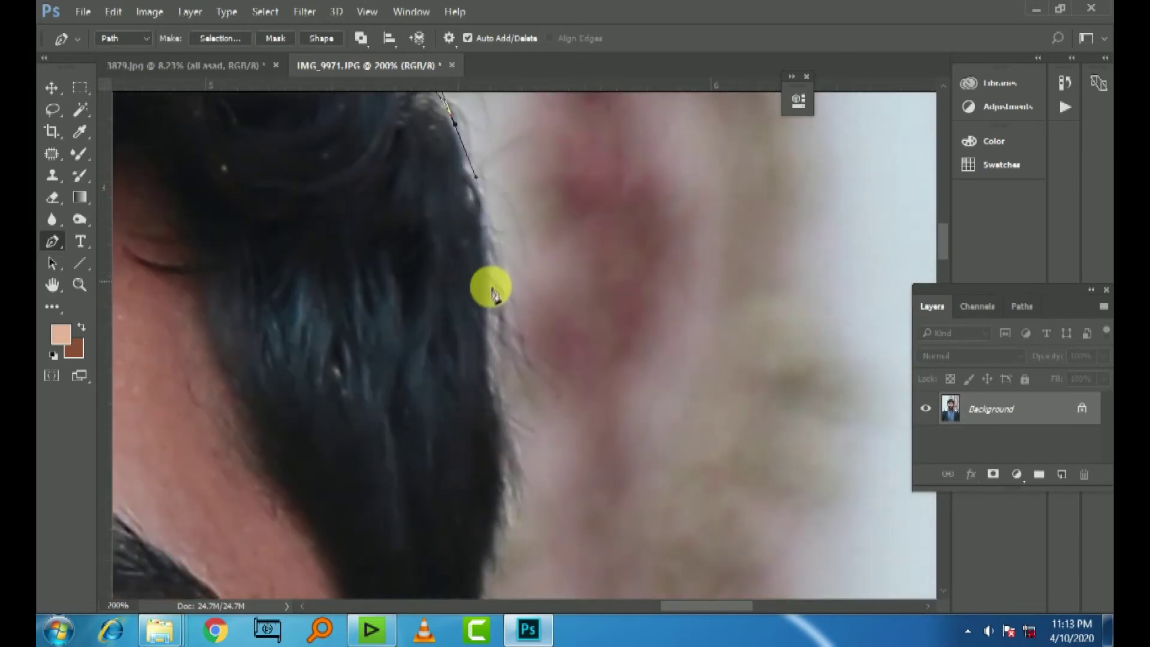
left_click(492, 292)
scroll(488, 282, "up", 3)
left_click(495, 300)
scroll(478, 264, "up", 3)
- Curve the path around the right ear and down along the neck
mouse_move(446, 380)
left_mouse_down()
mouse_move(452, 441)
mouse_move(431, 287)
mouse_move(464, 287)
mouse_move(486, 336)
left_mouse_up()
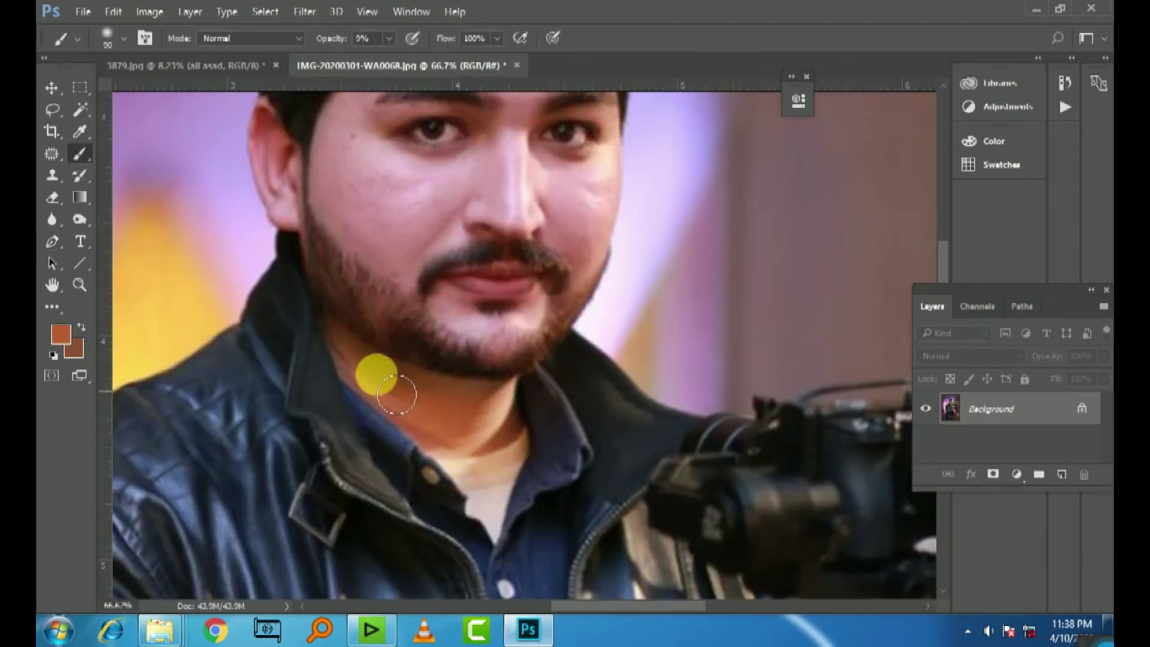
mouse_move(396, 395)
left_mouse_down()
mouse_move(413, 401)
mouse_move(371, 372)
mouse_move(479, 423)
mouse_move(525, 418)
mouse_move(386, 382)
mouse_move(520, 451)
mouse_move(367, 367)
mouse_move(405, 353)
left_mouse_up()
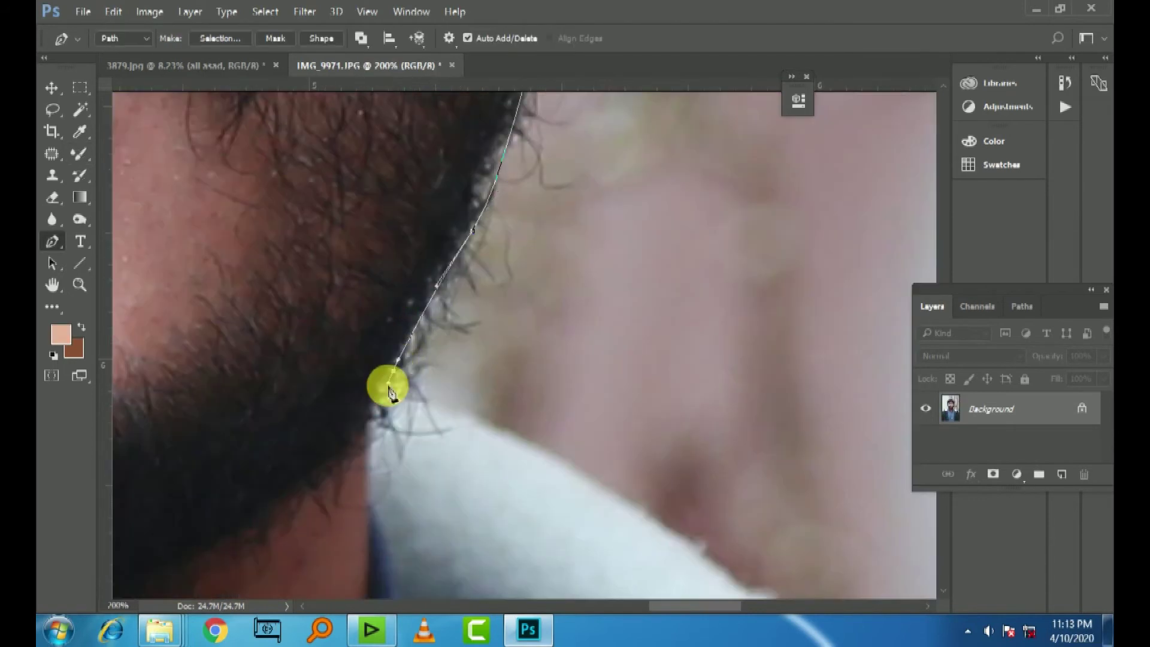
mouse_move(487, 423)
left_mouse_down()
mouse_move(549, 457)
mouse_move(351, 188)
left_mouse_up()
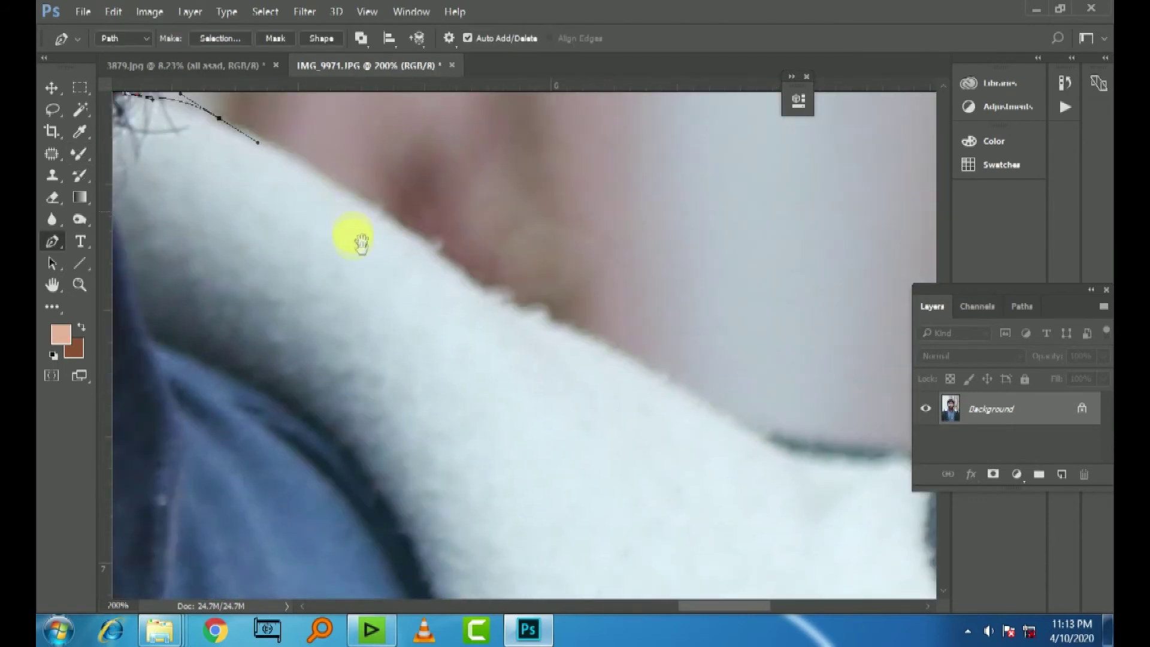
left_click_drag(361, 241, 370, 266)
- Add smooth anchors along the right collar edge and below its corner
key("ctrl+minus")
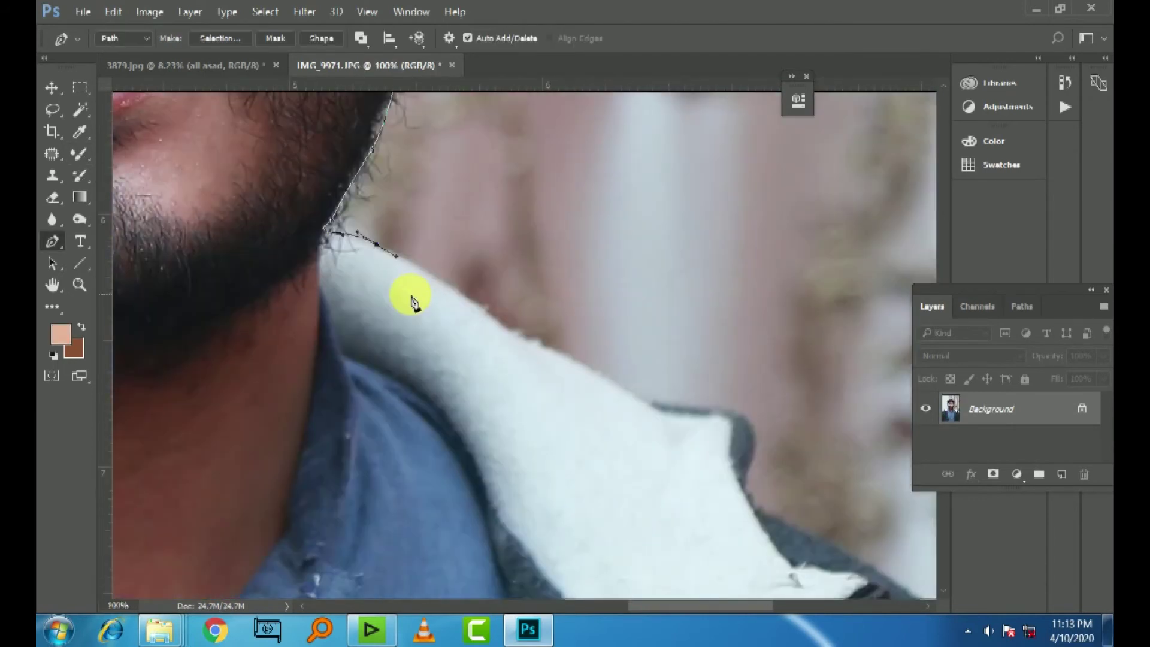
left_click_drag(484, 311, 492, 317)
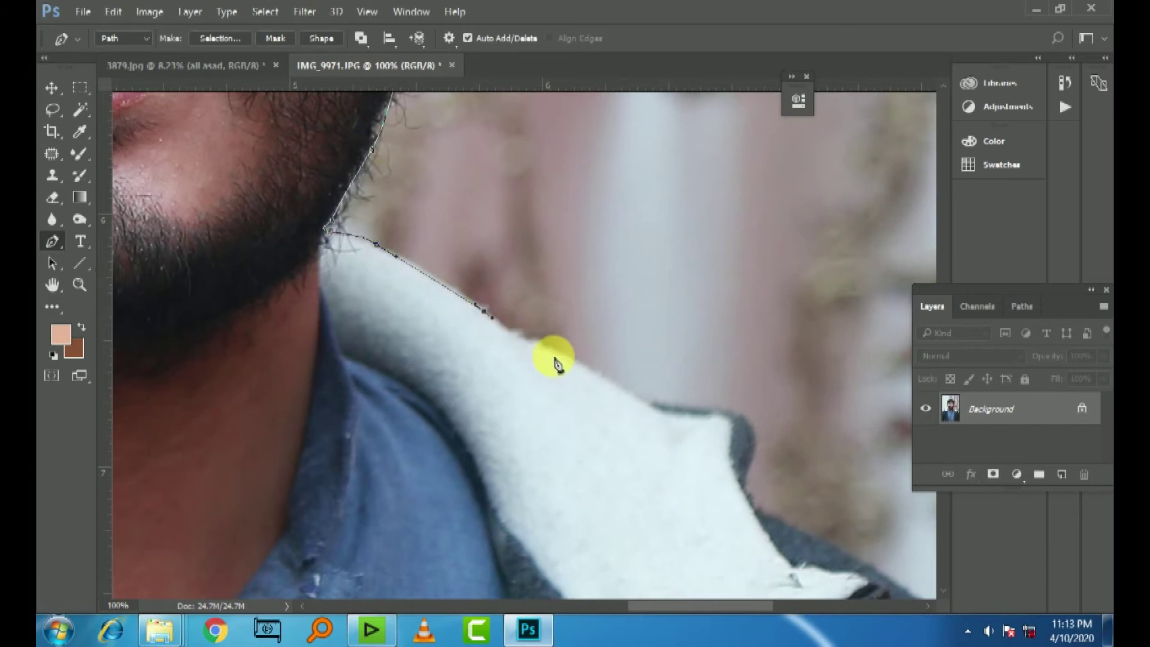
left_click_drag(652, 406, 672, 409)
mouse_move(742, 422)
left_mouse_down()
mouse_move(563, 371)
mouse_move(570, 426)
mouse_move(611, 475)
left_mouse_up()
left_click(525, 359)
left_click(571, 422)
- Trace the path along the right jacket shoulder edge
left_click_drag(706, 526, 557, 405)
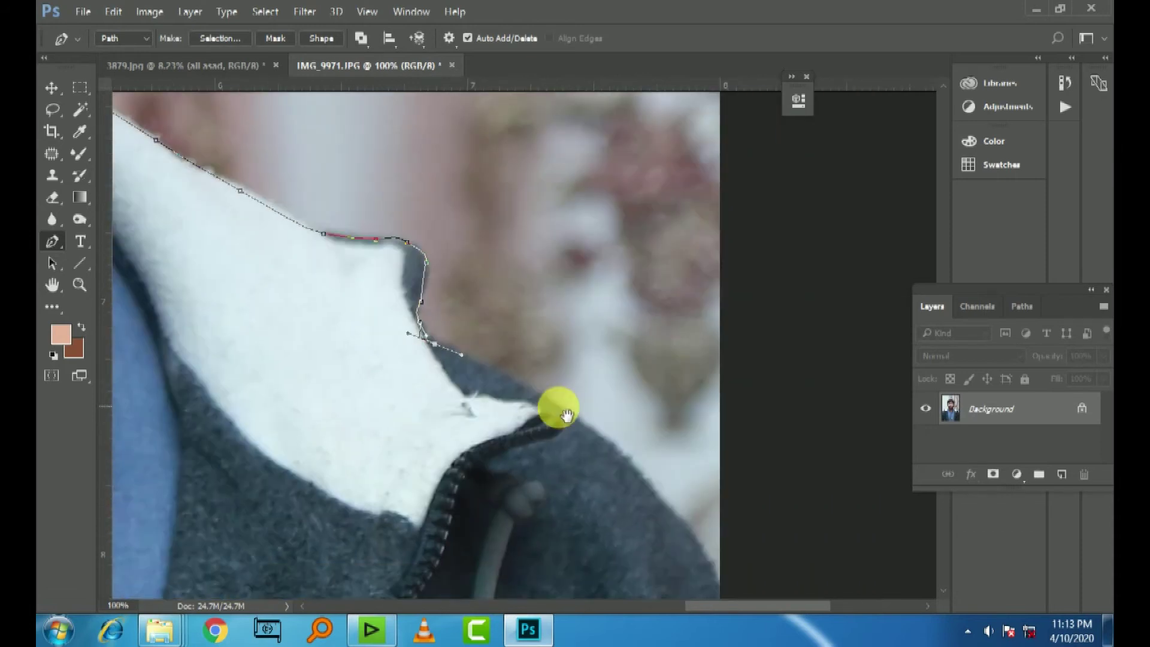
left_click(566, 413)
left_click_drag(656, 488, 565, 385)
left_click(578, 409)
left_click_drag(613, 465, 620, 479)
- Loop the path beneath the body and close it at the start point
key("ctrl+minus")
key("ctrl+minus")
key("ctrl+minus")
key("ctrl+minus")
left_click_drag(712, 446, 721, 464)
left_click(734, 497)
left_click(711, 539)
left_click(527, 574)
left_click(417, 573)
left_click(340, 537)
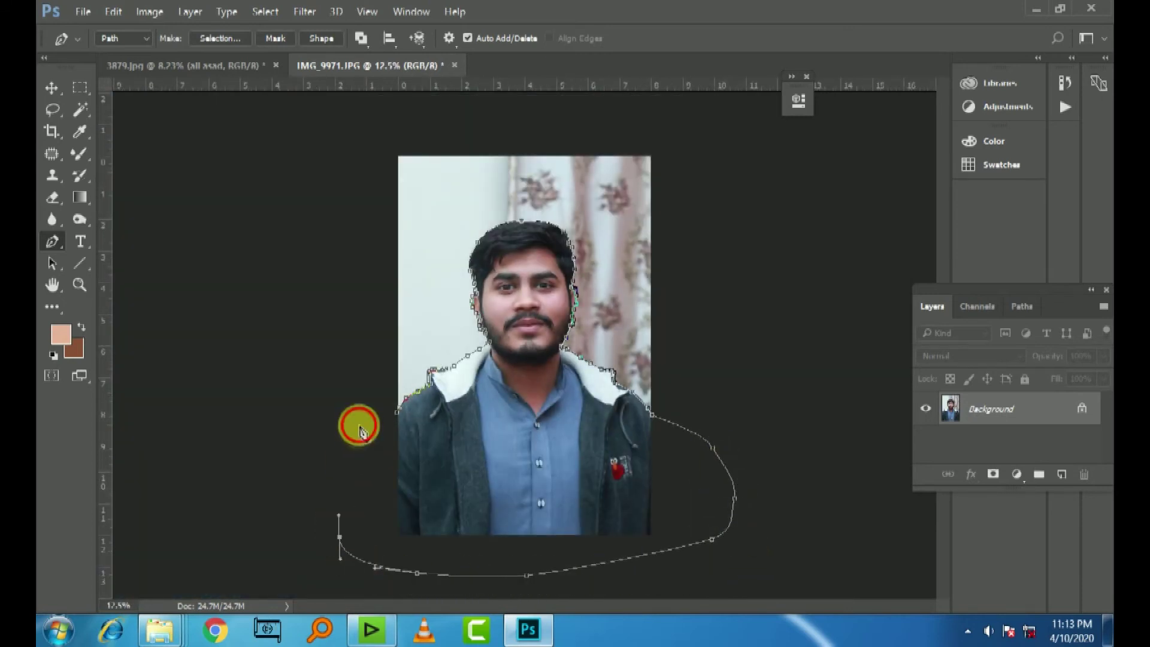
left_click_drag(362, 416, 358, 425)
- Make a 2-pixel feathered selection from the closed path and unlock the Background layer
right_click(501, 389)
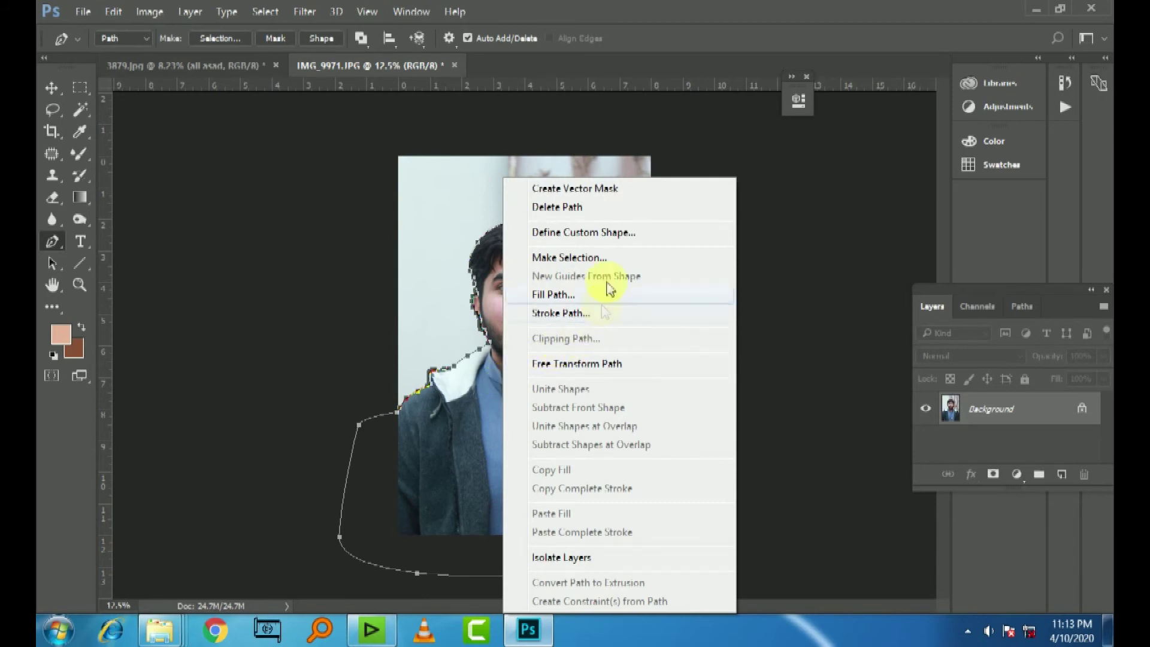
left_click(586, 263)
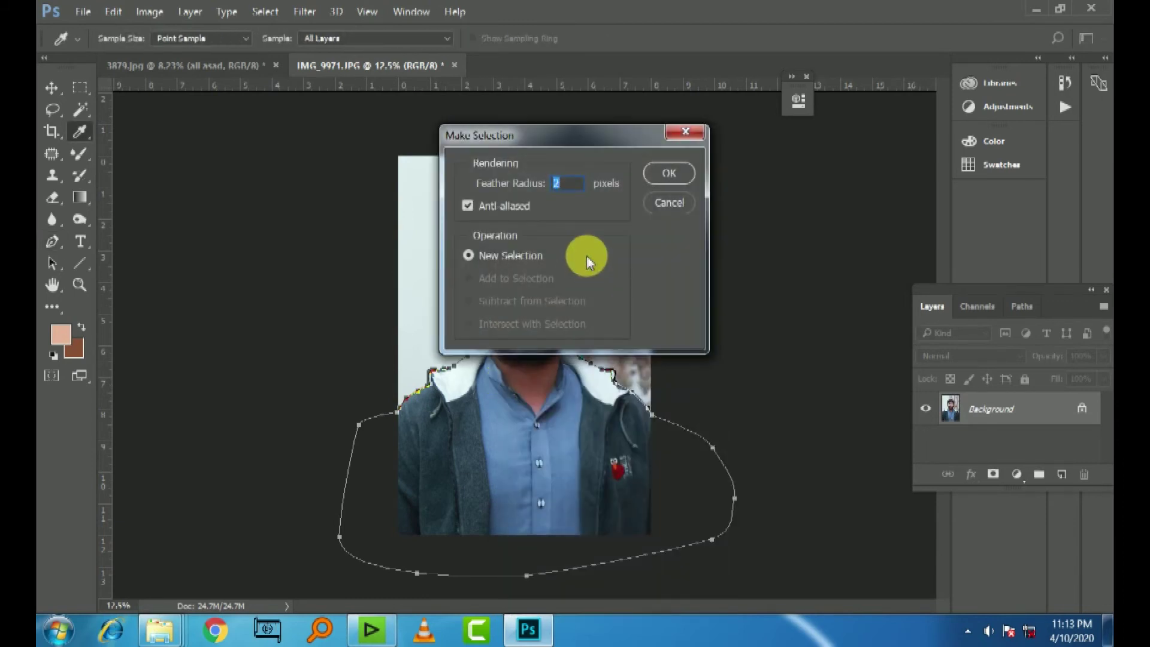
left_click(668, 173)
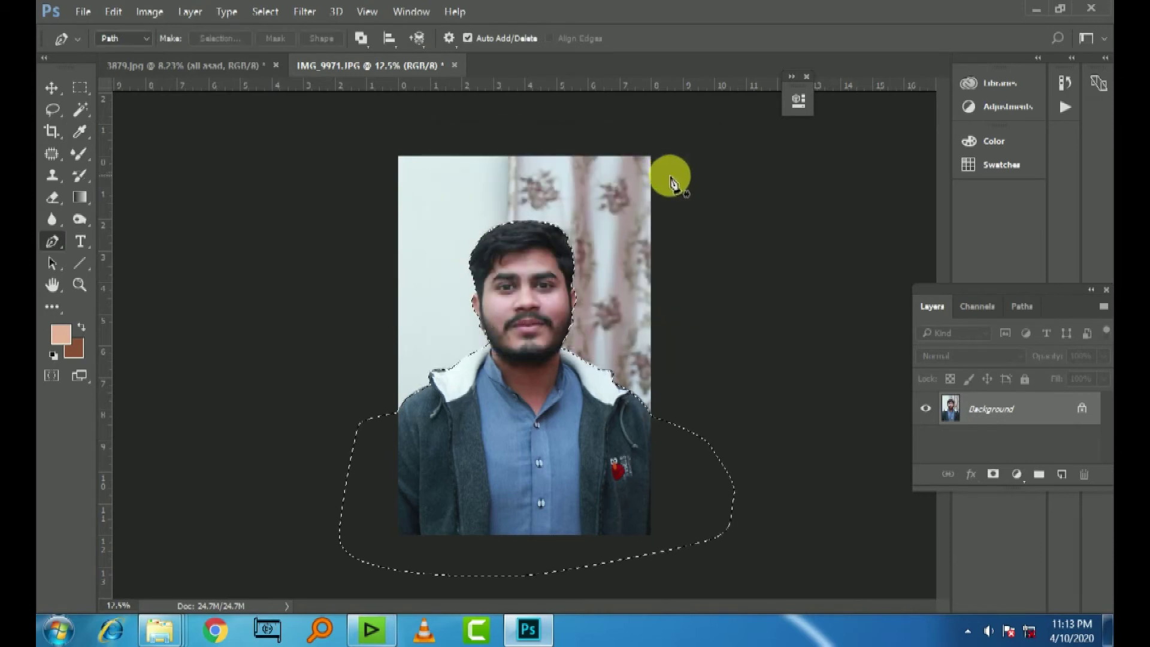
left_click(1082, 409)
- Dismiss Layer 0's style dialog, switch to the Move tool, and invert the selection
double_click(1080, 409)
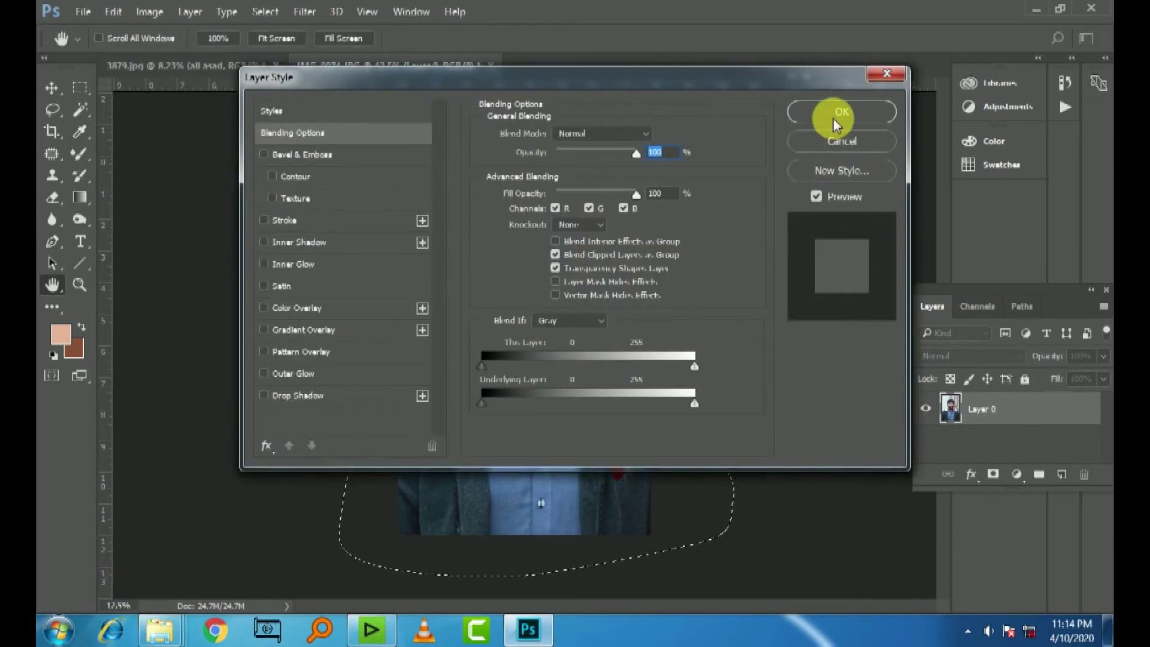
left_click(833, 114)
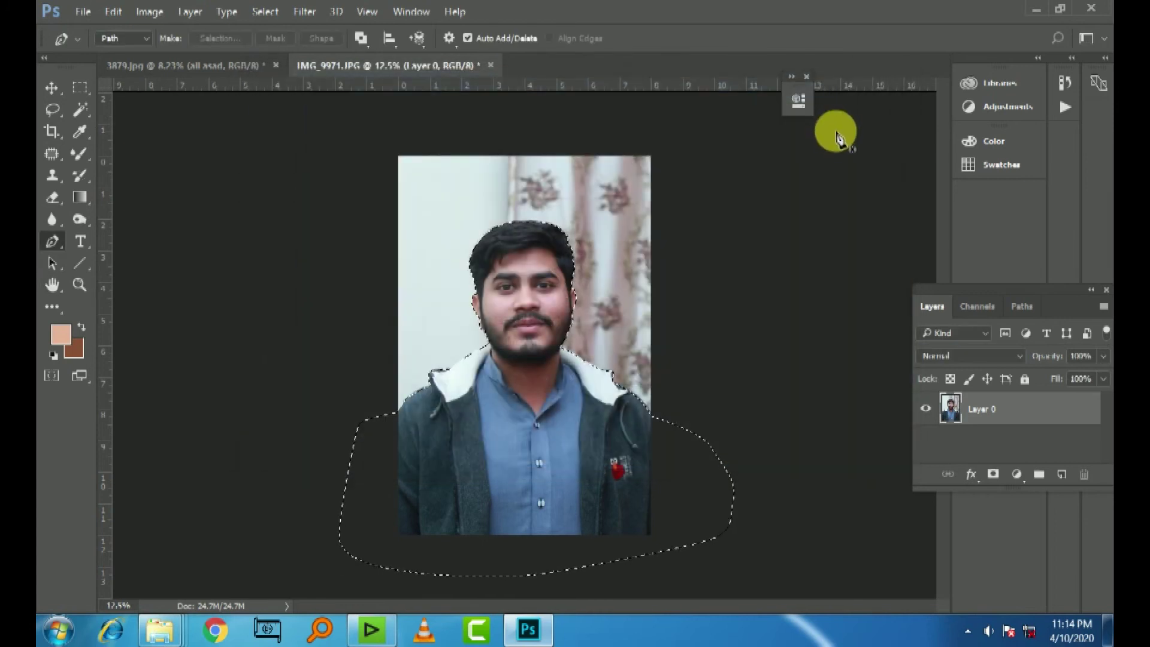
left_click(51, 88)
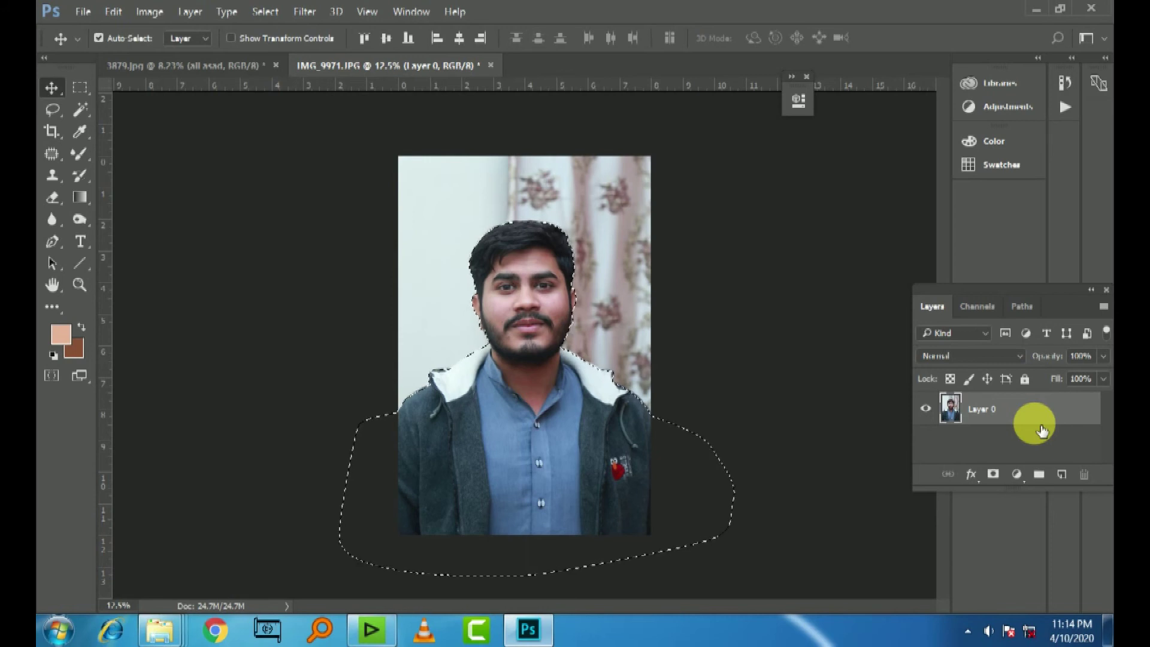
key("ctrl")
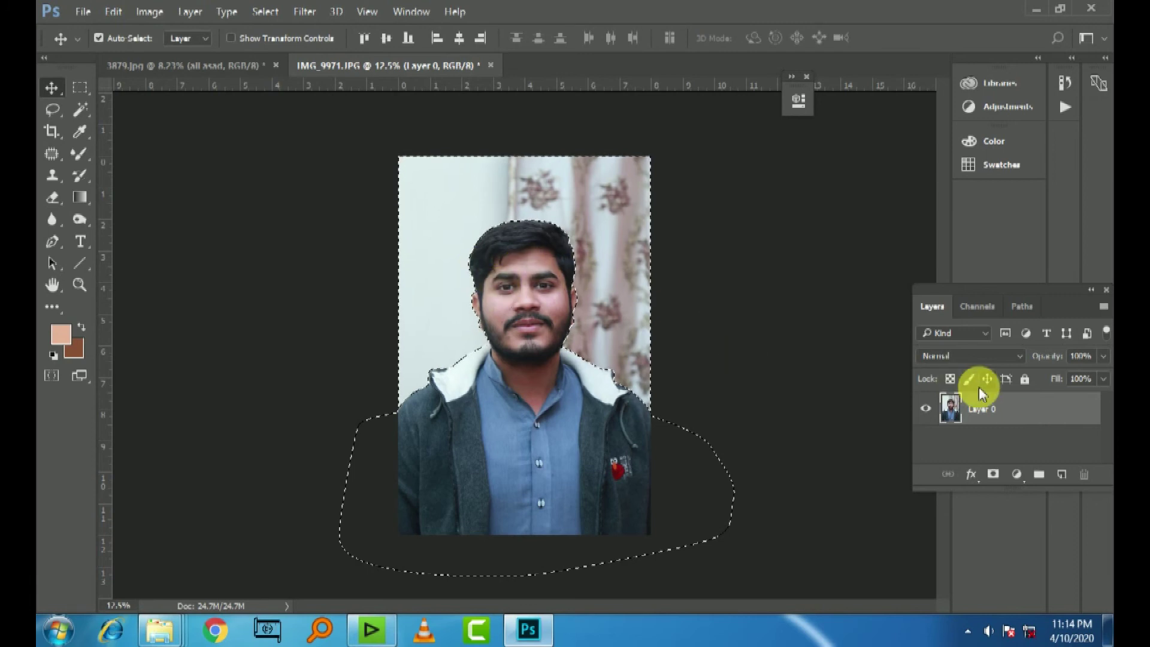
- Delete the selected background from Layer 0, leaving a transparent checkerboard
key("Delete")
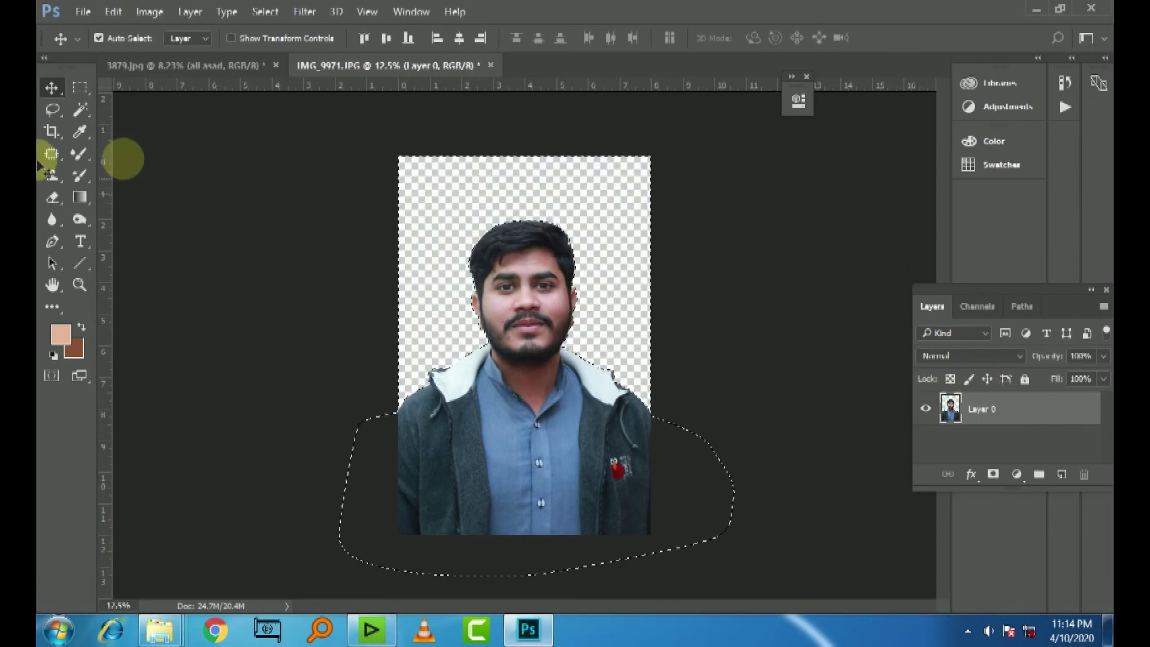